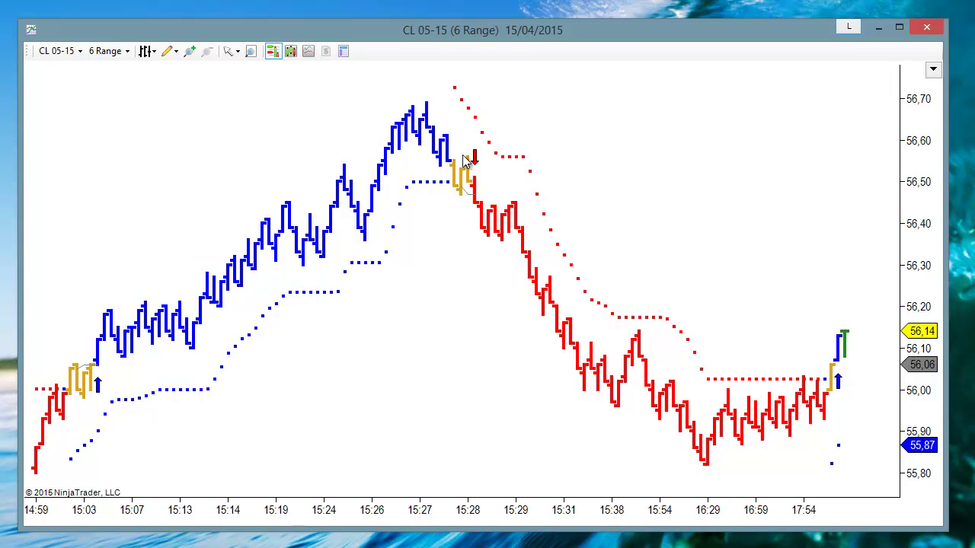
Draw an arrow line from the 15:28 short signal to the latest blue arrow, shift it, and delete it
left_click_drag(335, 516, 388, 533)
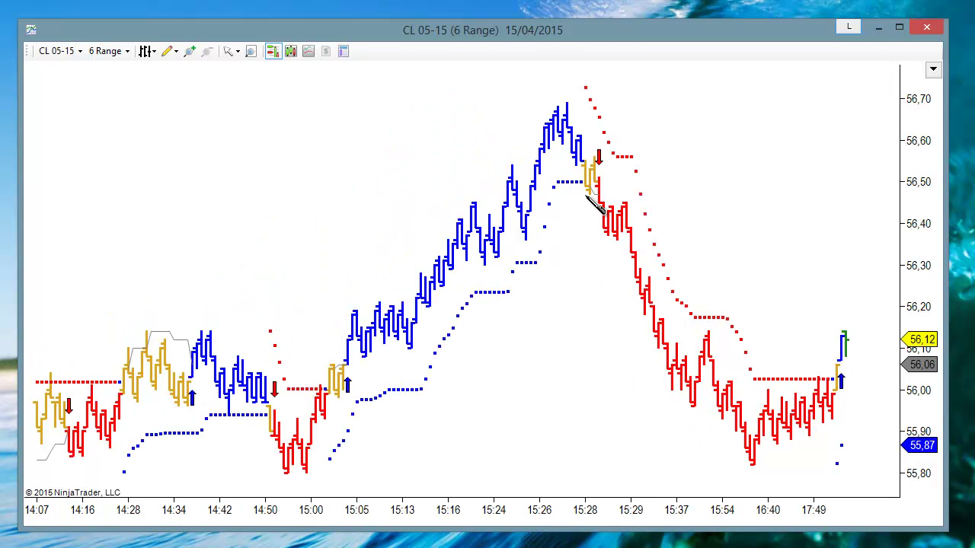
mouse_move(593, 197)
left_mouse_down()
mouse_move(620, 251)
mouse_move(660, 407)
mouse_move(748, 462)
mouse_move(836, 372)
mouse_move(843, 378)
left_mouse_up()
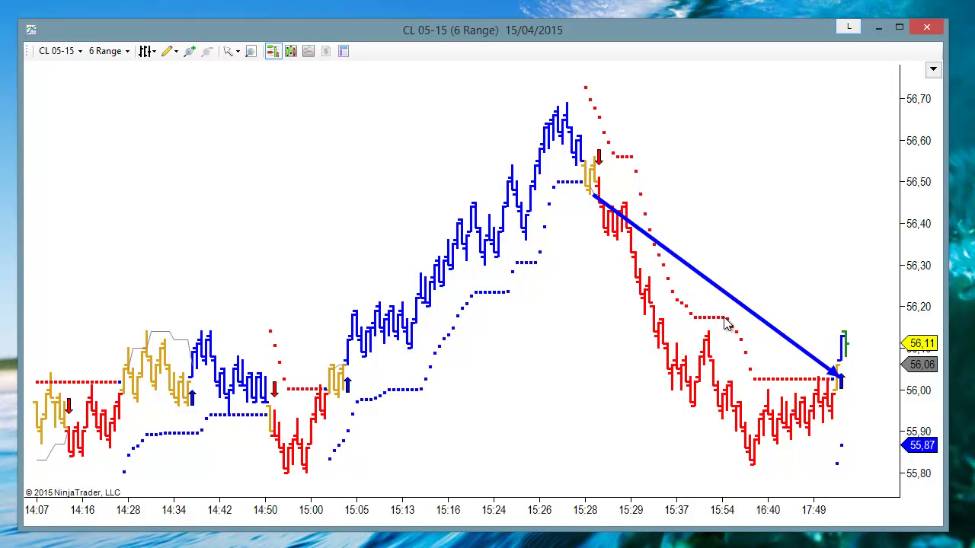
left_click(774, 329)
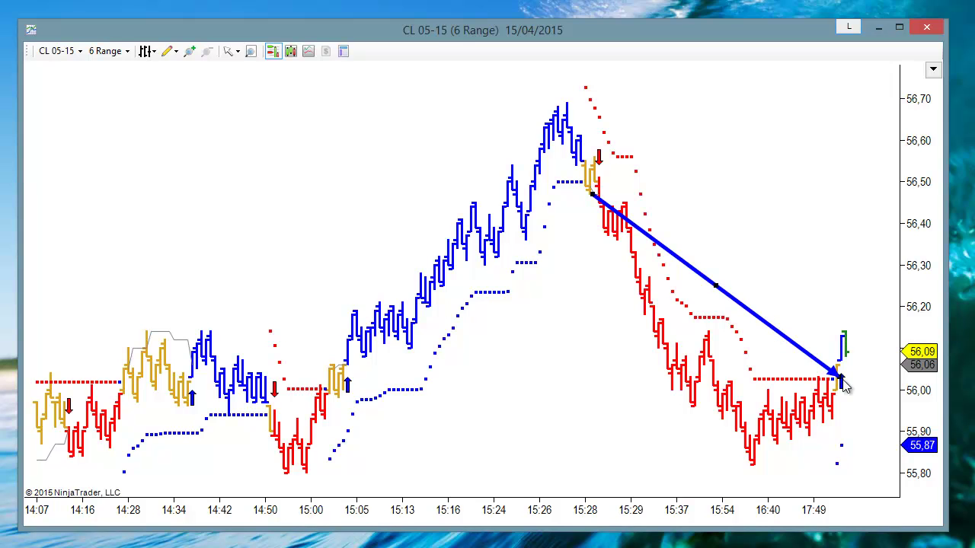
left_click_drag(819, 366, 721, 370)
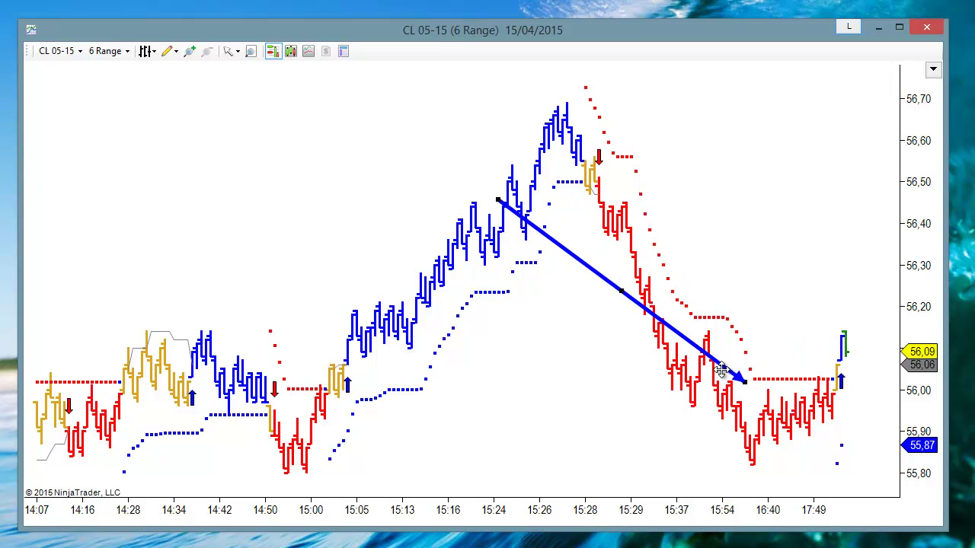
key("Delete")
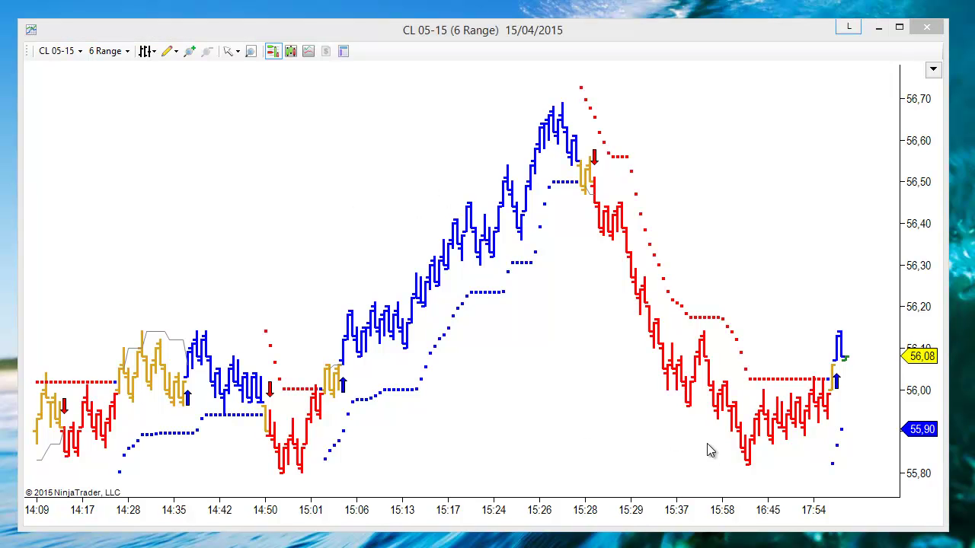
Add the PMS_Markers_v21 indicator to the CL 05-15 chart
scroll(697, 450, "down", 3)
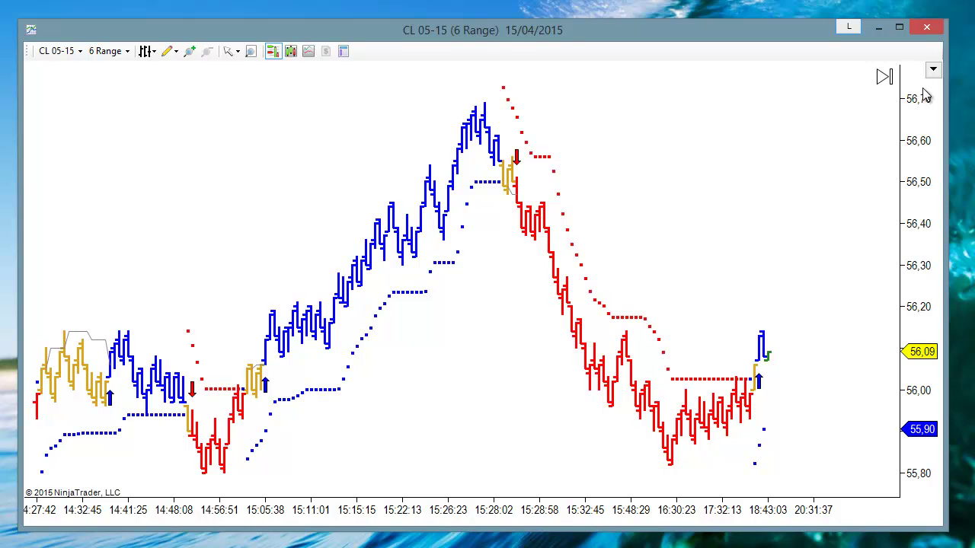
right_click(315, 169)
left_click(347, 230)
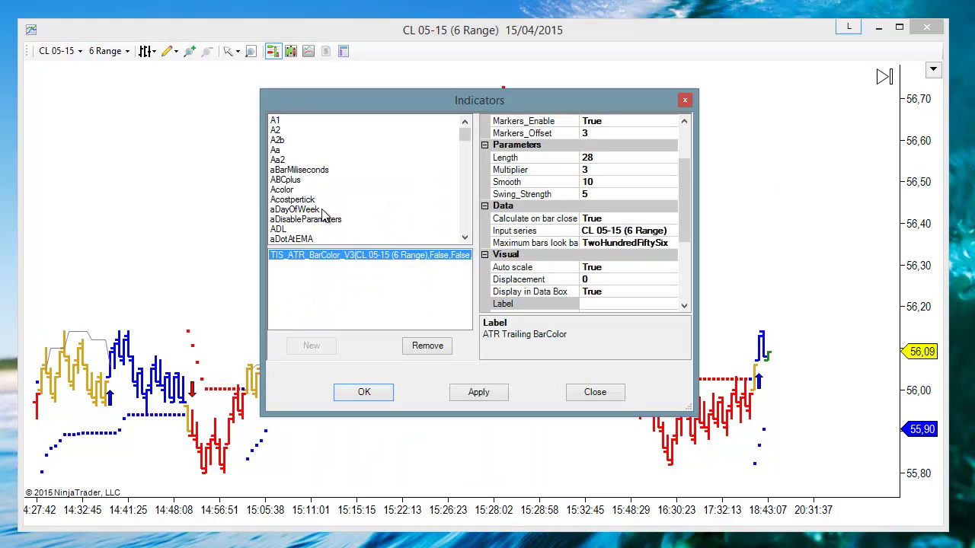
left_click(326, 210)
key("p")
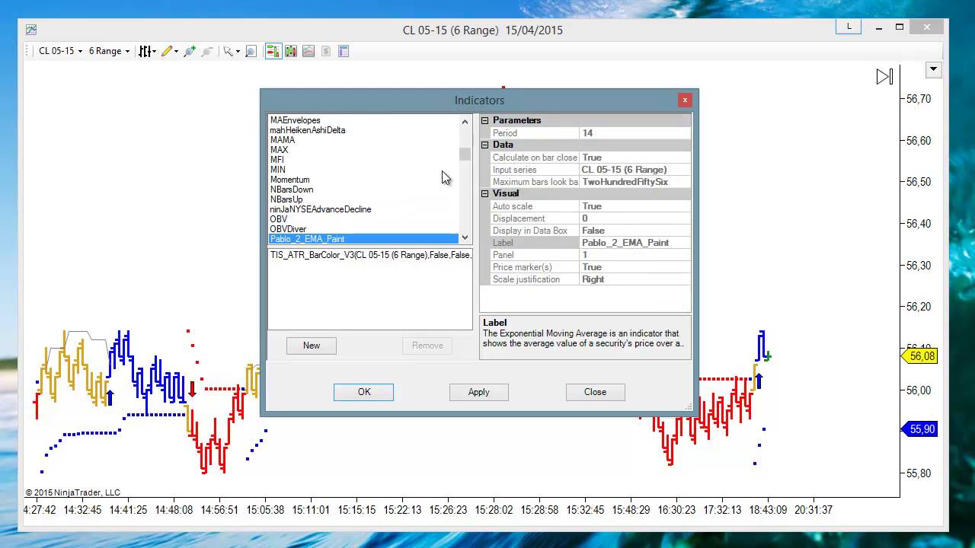
left_click_drag(465, 155, 466, 193)
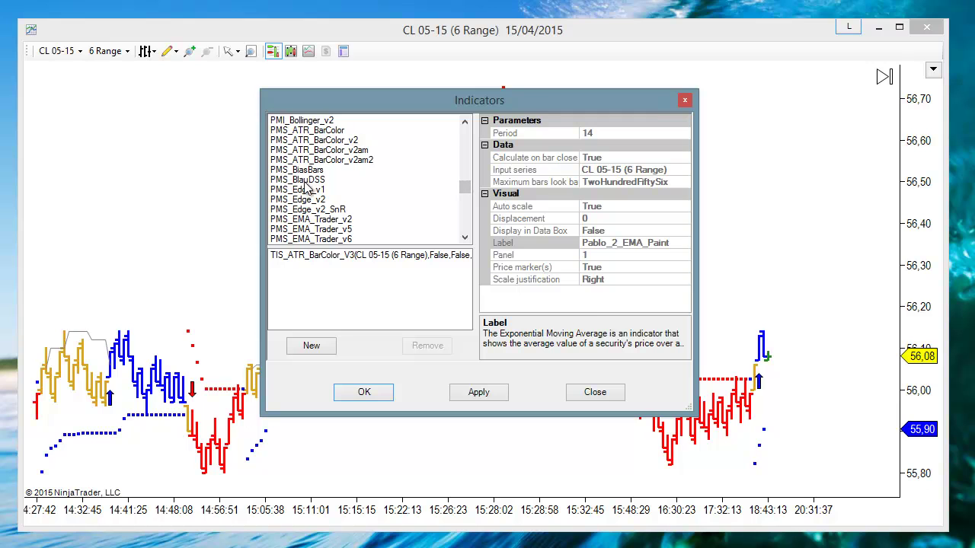
left_click(278, 180)
scroll(320, 176, "down", 7)
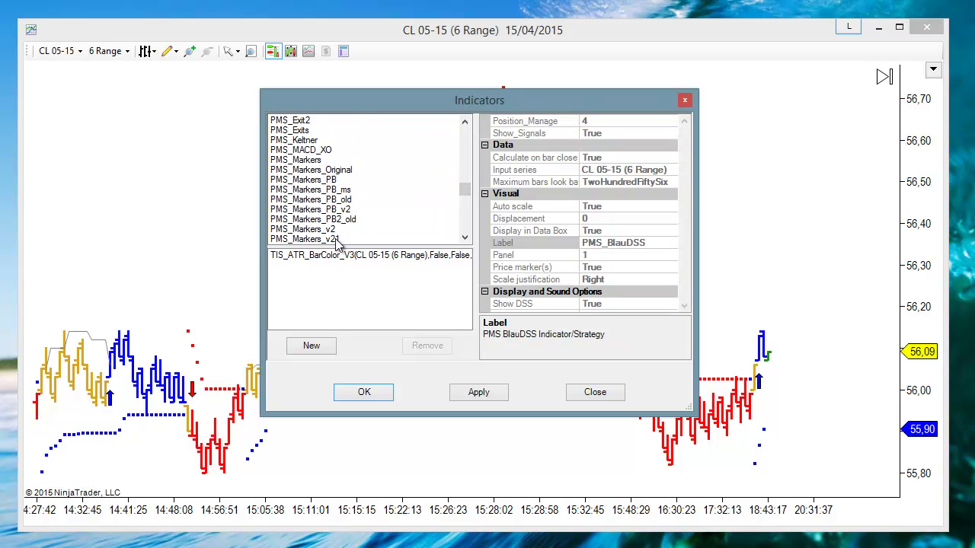
double_click(340, 239)
Set both Type Up and Type Dn of the entry filter conditions to Vertical
left_click_drag(541, 104, 485, 153)
left_click_drag(628, 312, 628, 205)
left_click(575, 244)
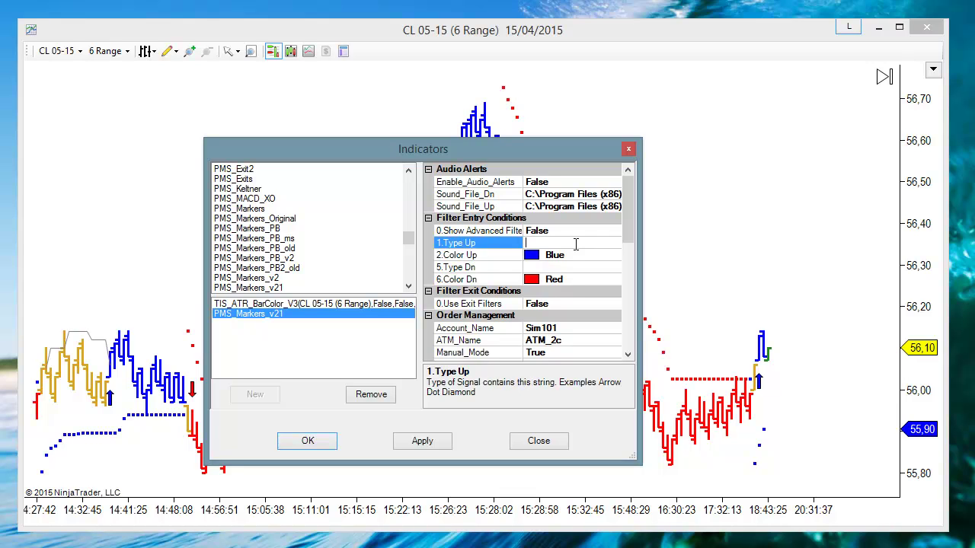
type("Vertical")
left_click(548, 267)
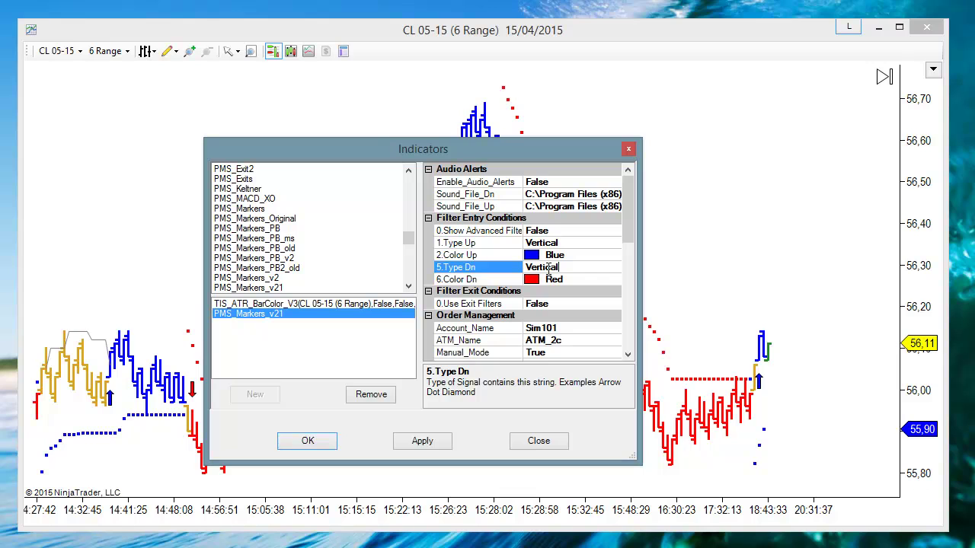
type("Vertical")
left_click(579, 275)
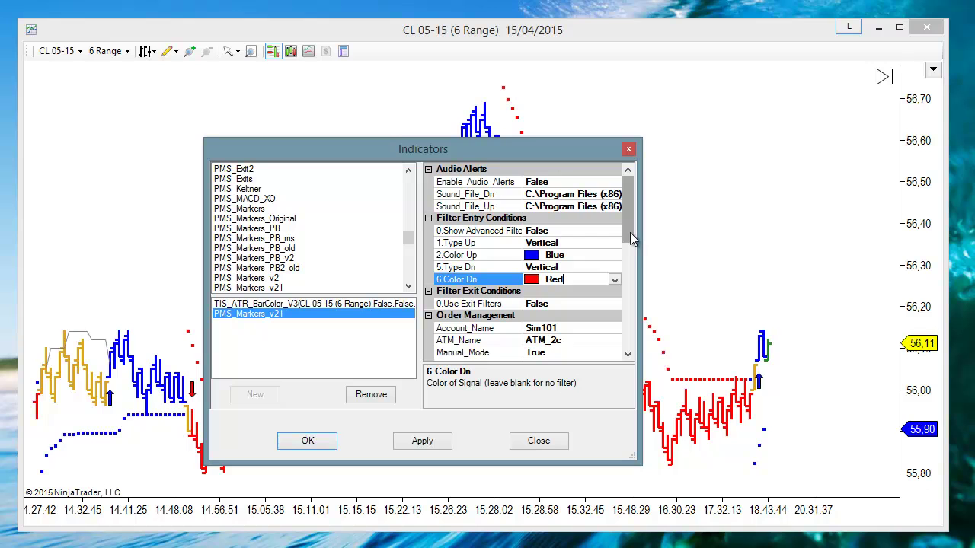
Enable the exit filters and set the up exit signal to type Arrow with the colour red
left_click_drag(630, 232, 629, 262)
double_click(576, 220)
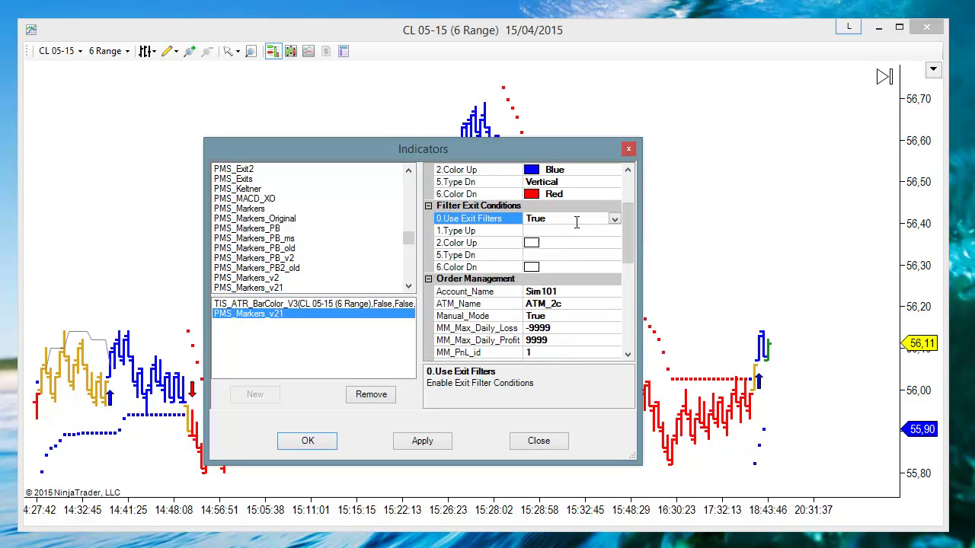
left_click(546, 230)
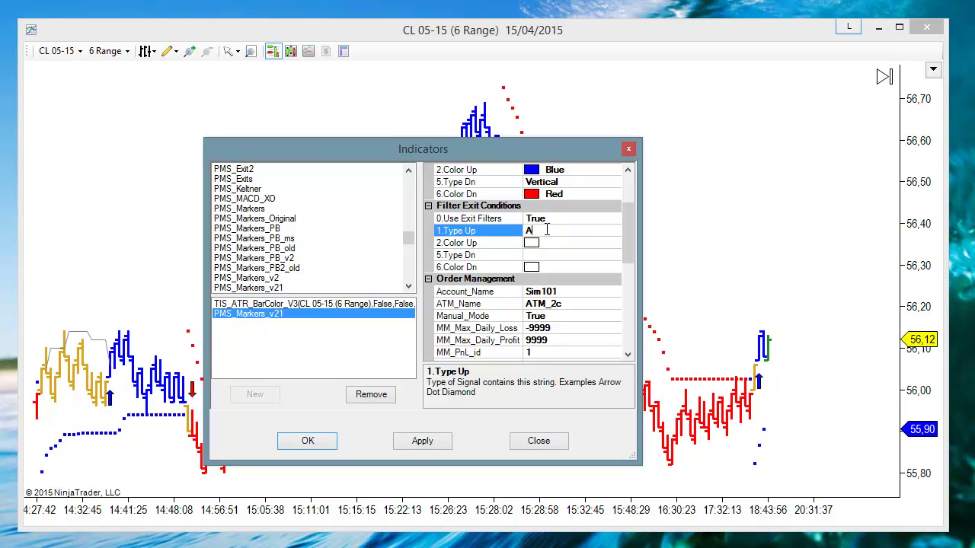
type("r")
left_click(561, 244)
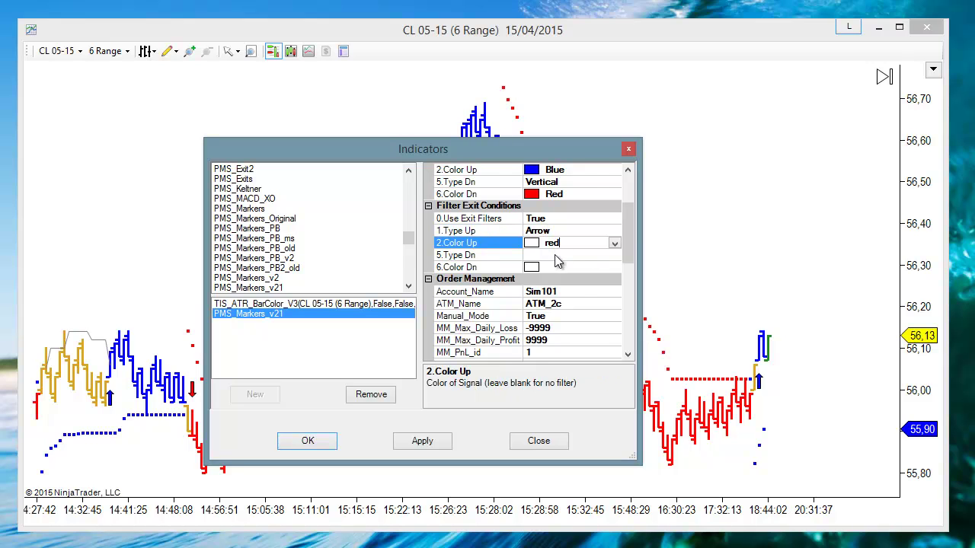
Set the down exit signal to type Arrow with the colour Blue, and accept the indicator settings
left_click(556, 256)
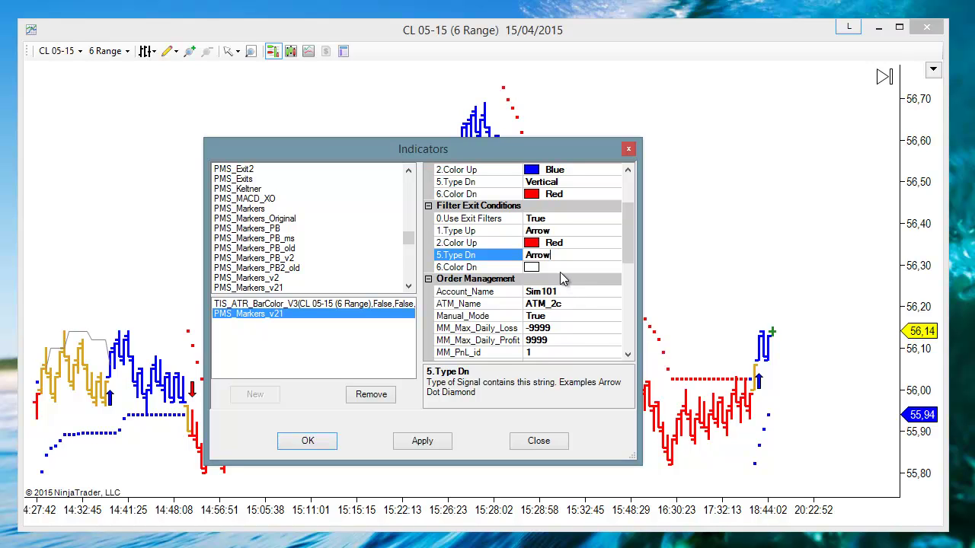
left_click(558, 268)
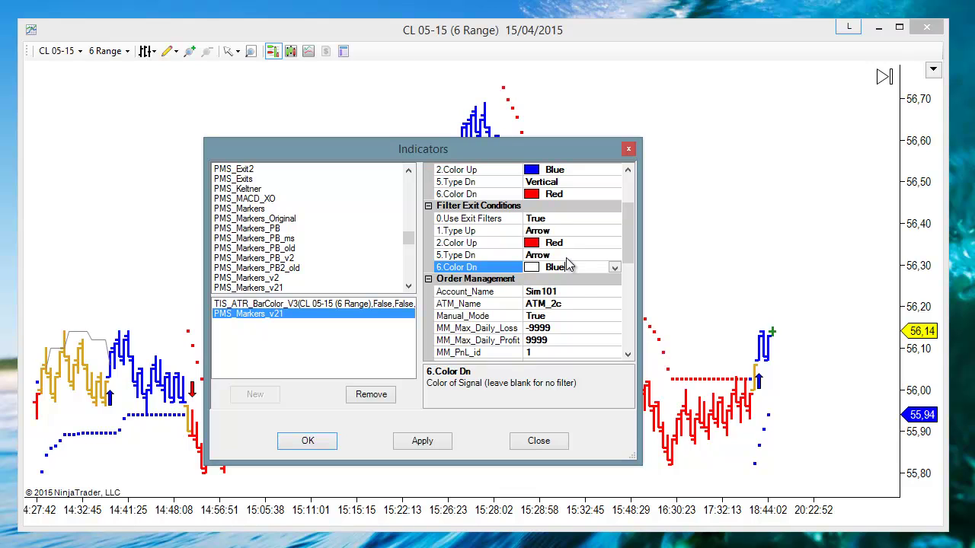
left_click(568, 255)
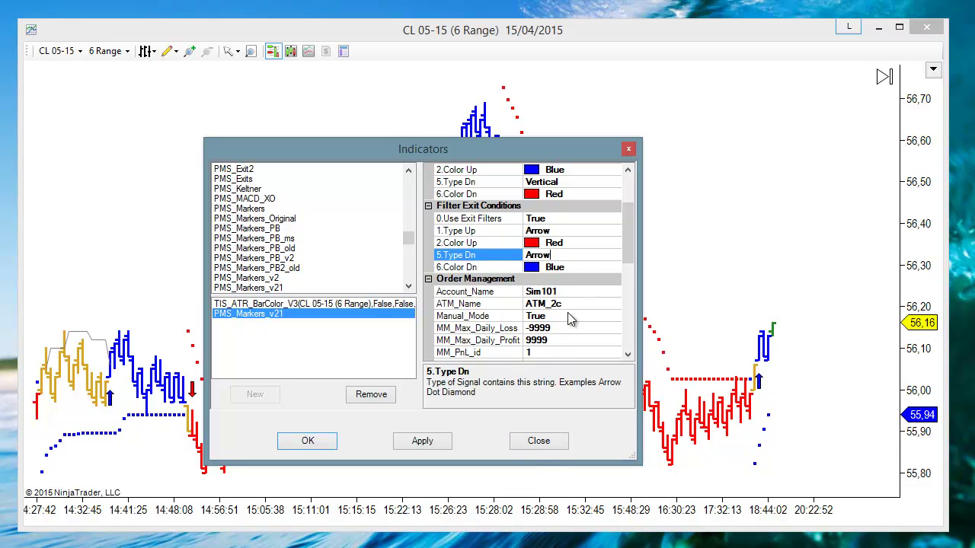
left_click(304, 449)
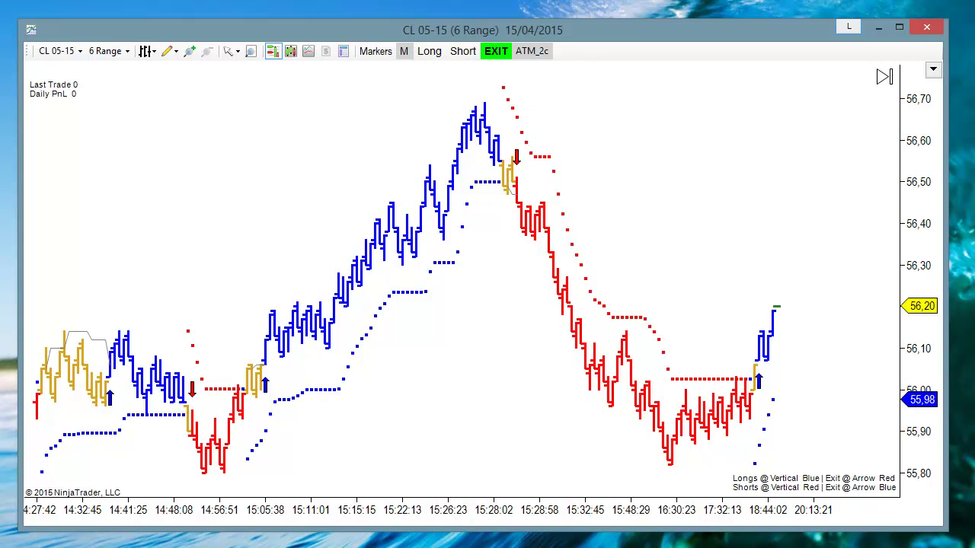
Show the chart's trading controls and select the 1c 30 vs 30 ATM strategy
left_click(933, 69)
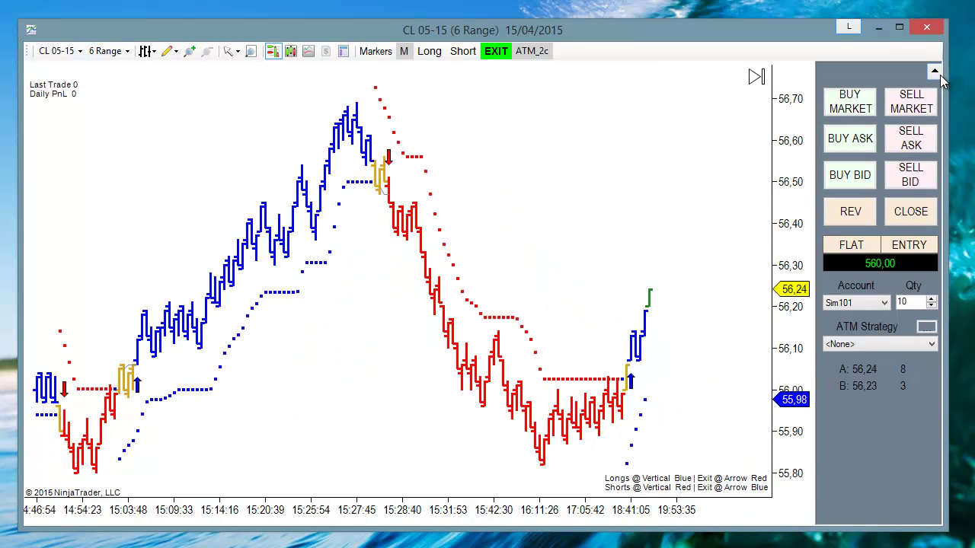
left_click(851, 345)
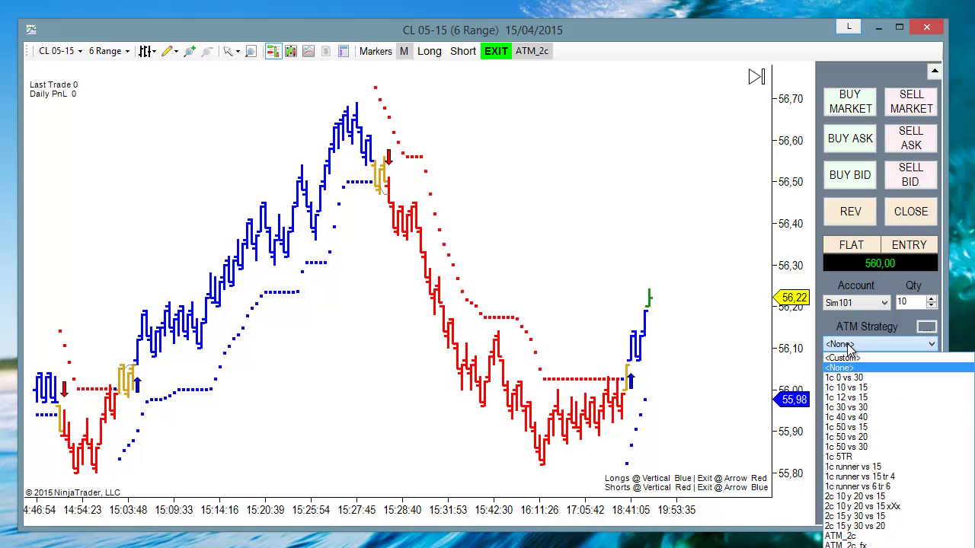
left_click(859, 408)
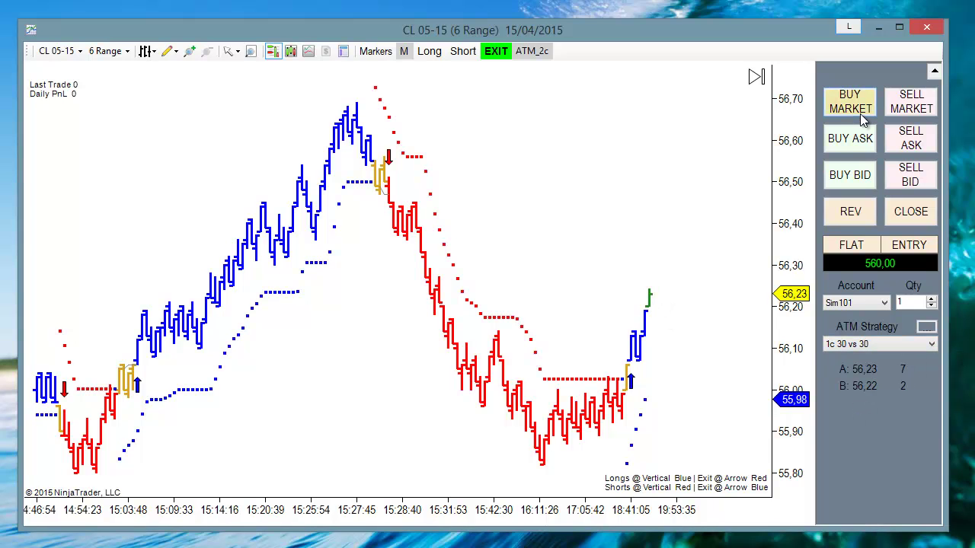
Enable long entries for the Markers indicator
left_click(430, 52)
left_click(465, 54)
left_click(483, 53)
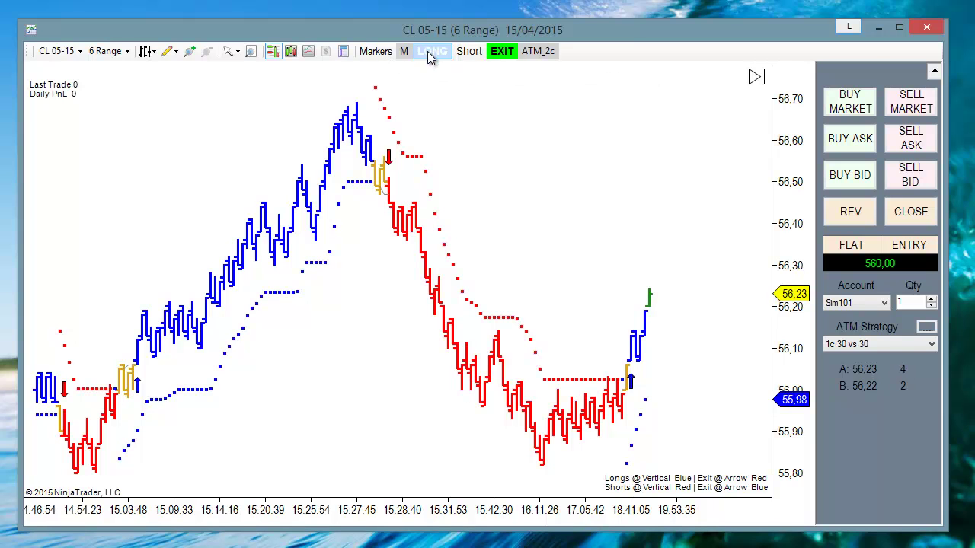
Draw a vertical line on the chart at the most recent bars
left_click(172, 52)
left_click(204, 207)
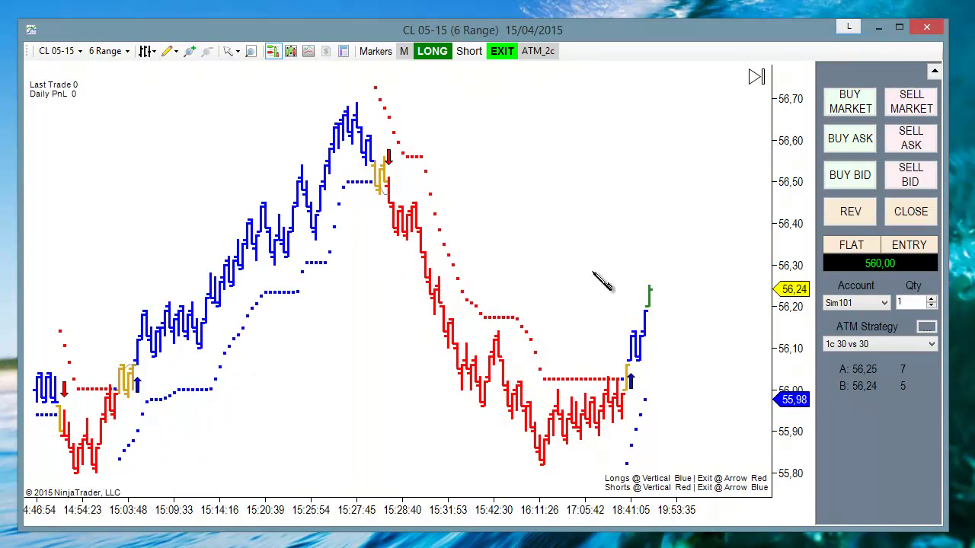
left_click(646, 260)
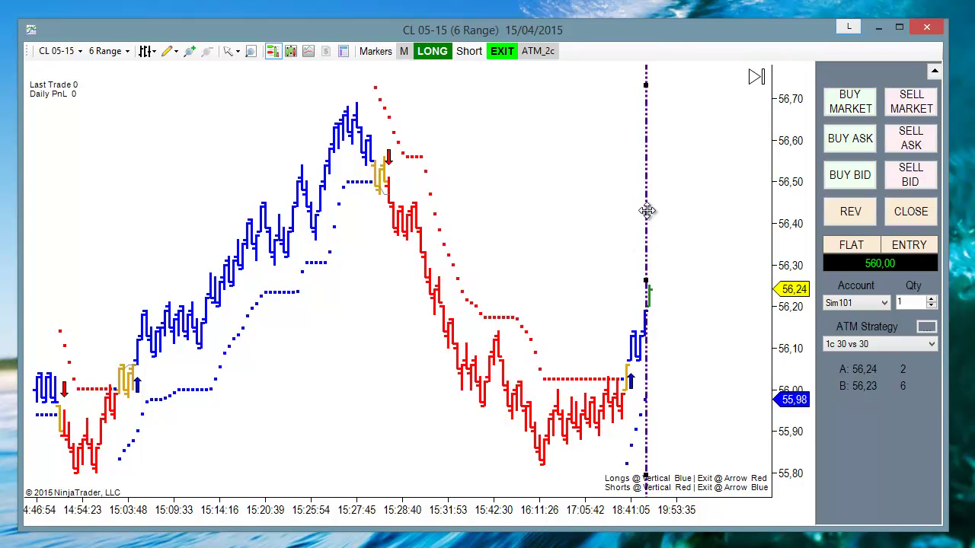
Change the colour of the new vertical line to Blue
double_click(646, 211)
left_click(610, 261)
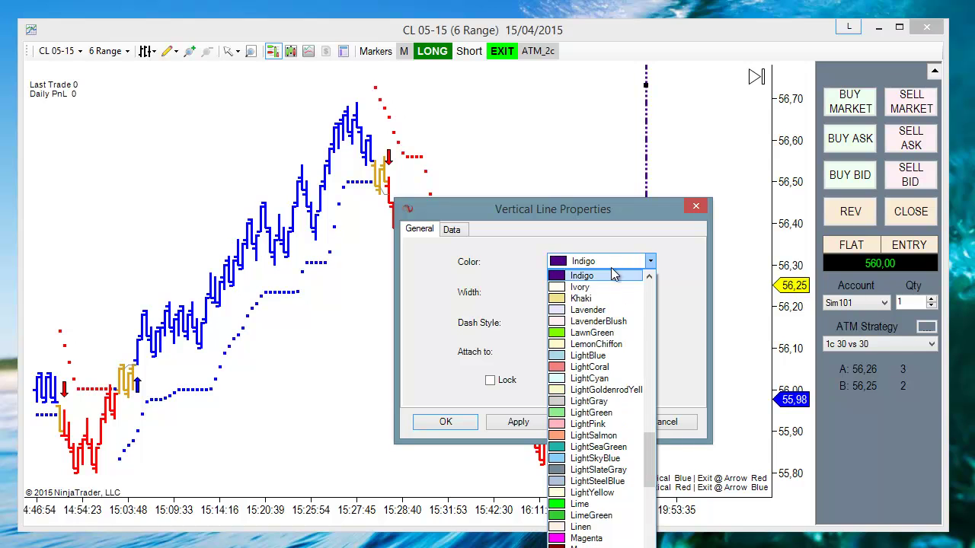
left_click_drag(649, 461, 649, 357)
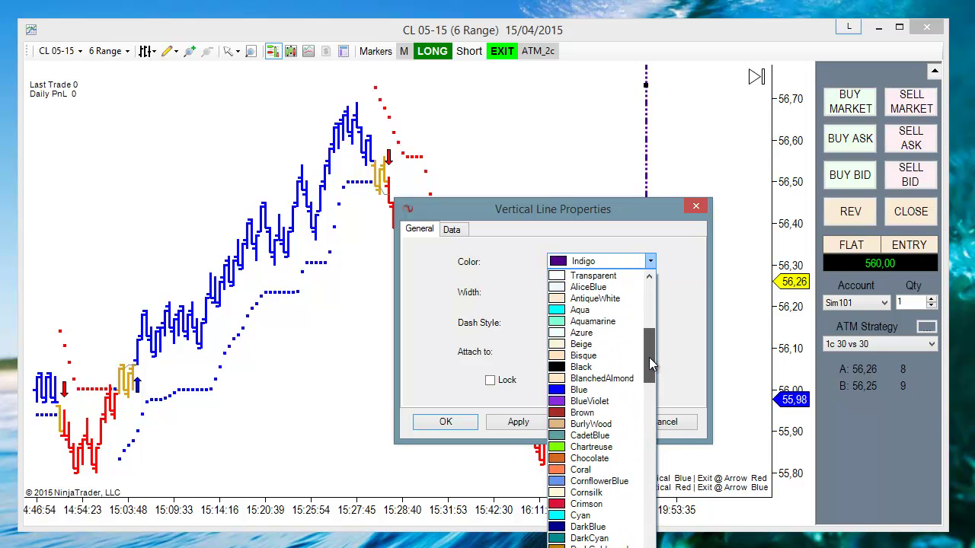
left_click(581, 390)
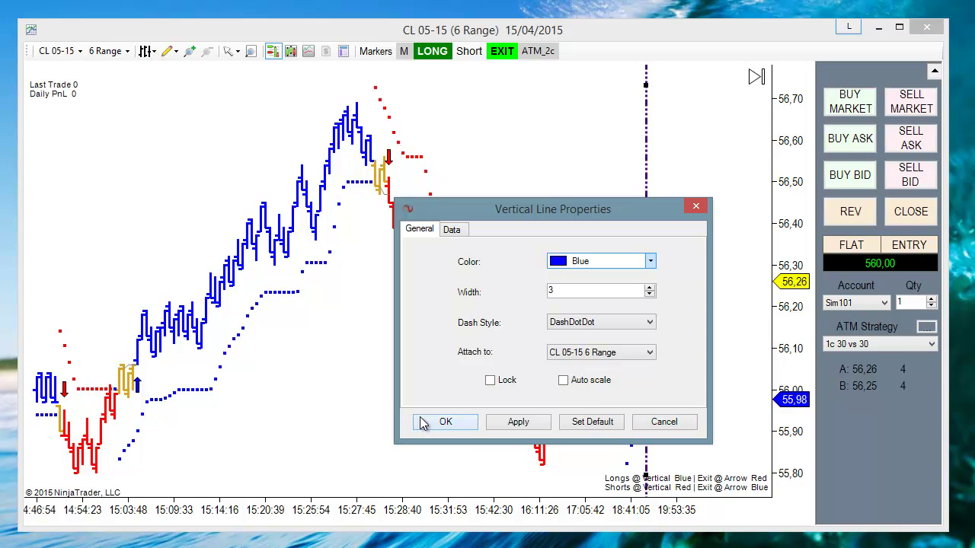
left_click(441, 423)
Turn off long entries and move the blue vertical line back to about 15:09:33
left_click(432, 51)
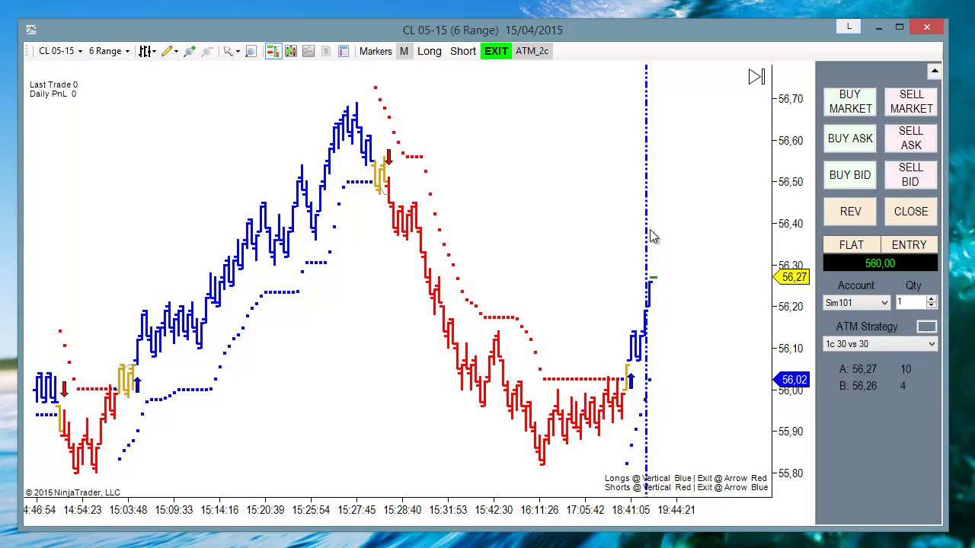
left_click_drag(643, 231, 173, 201)
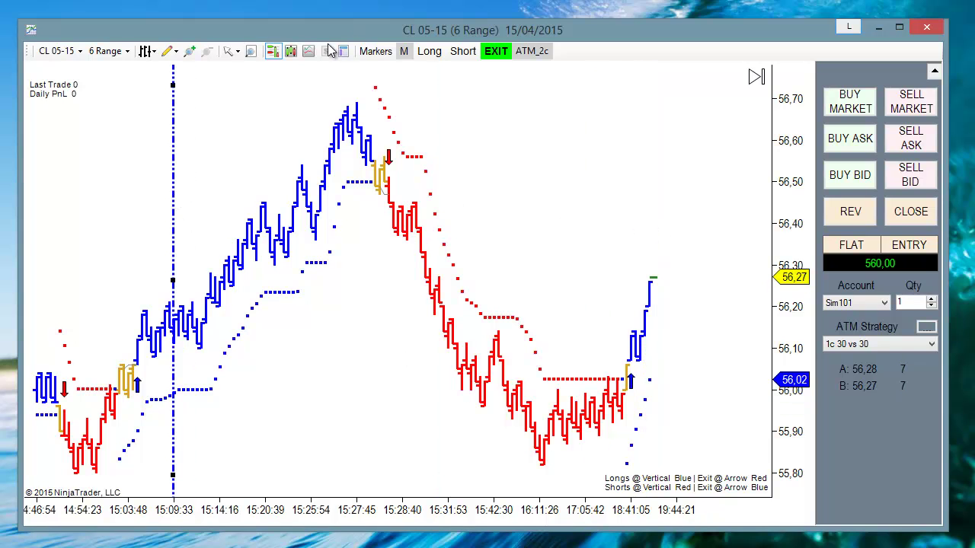
Draw a second vertical line at about 15:14:16
left_click(169, 51)
left_click(242, 207)
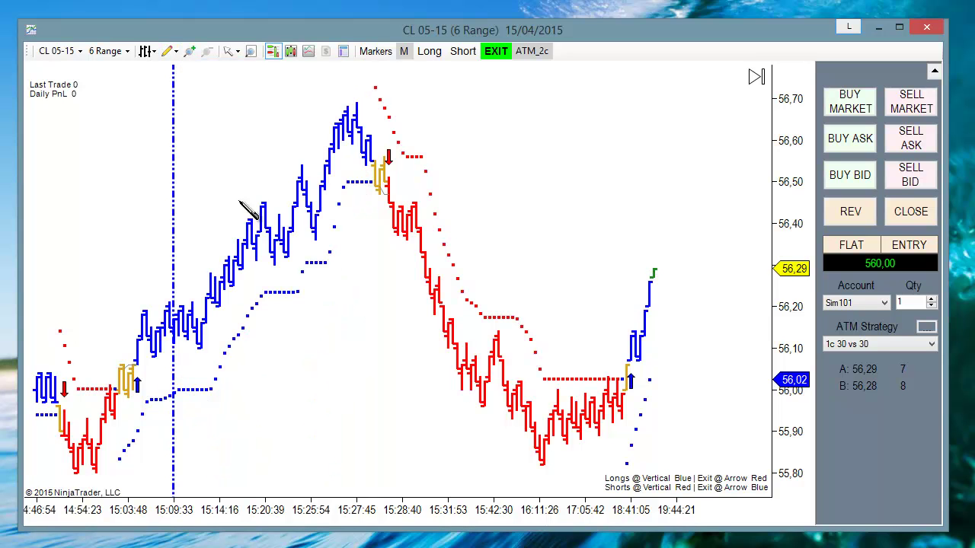
left_click(219, 180)
Change the colour of the second vertical line, at about 15:14:16, to Red
double_click(219, 182)
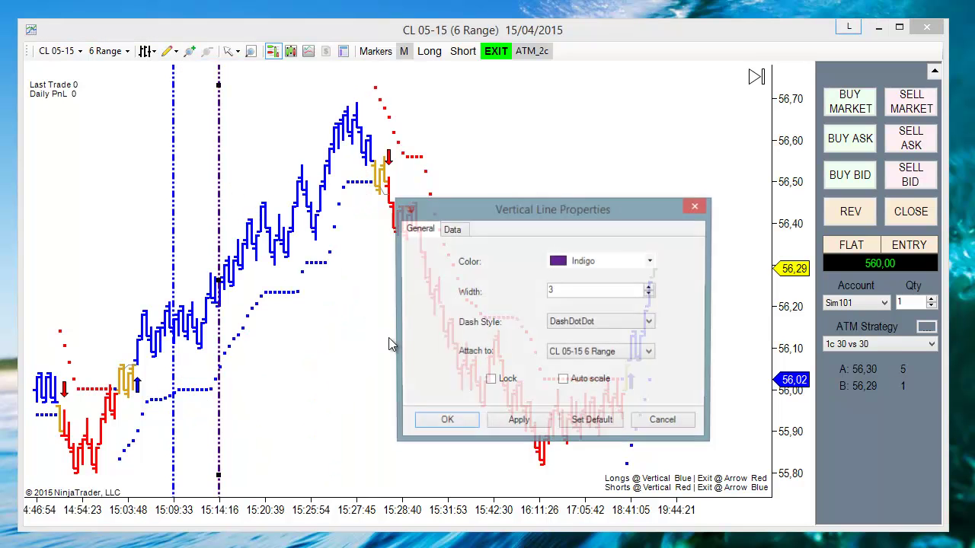
left_click(603, 261)
scroll(603, 262, "down", 9)
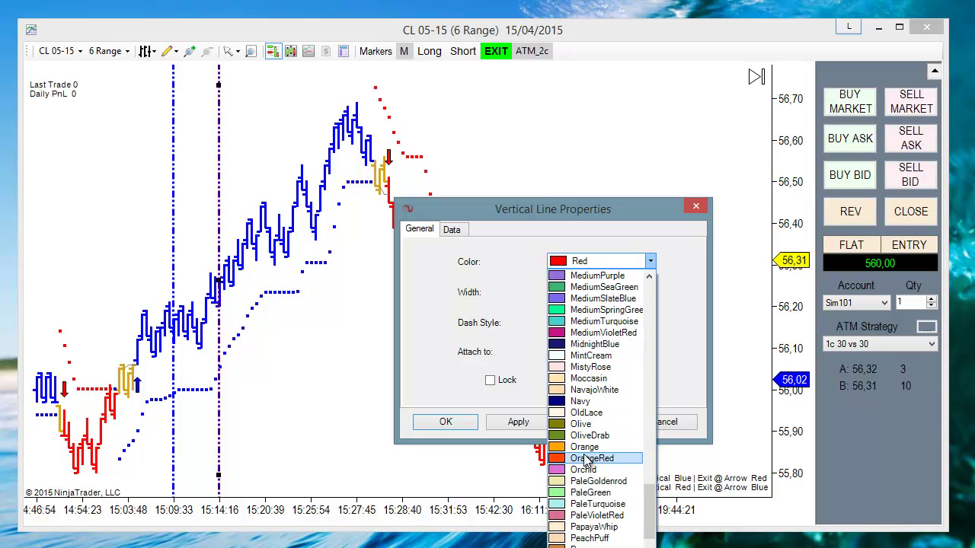
scroll(590, 487, "down", 2)
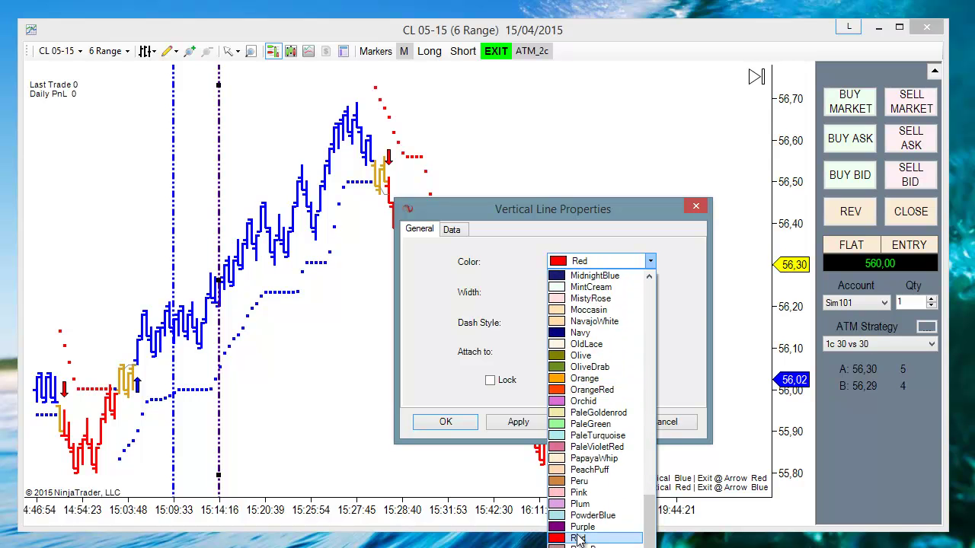
left_click(576, 538)
left_click(454, 423)
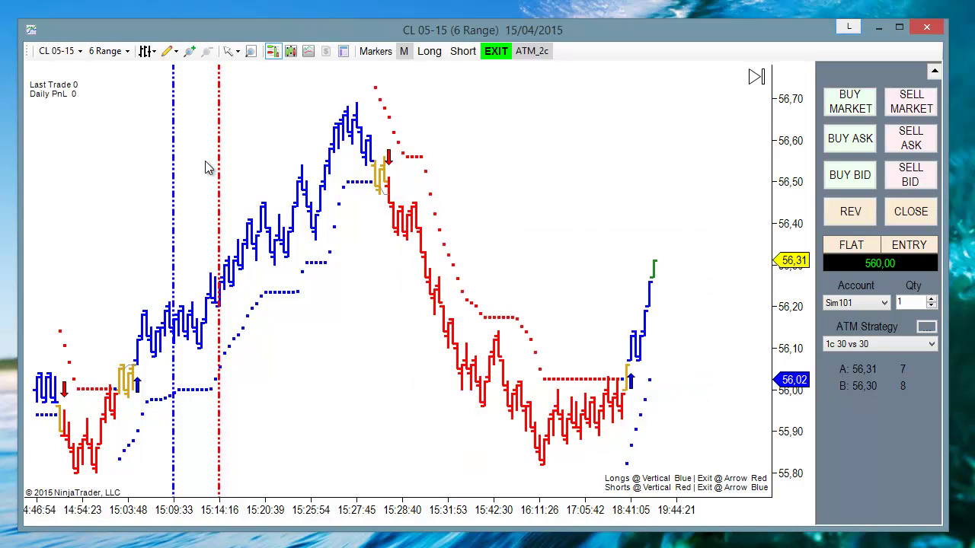
Enable long entries and move the blue vertical line onto the most recent bar to trigger a long trade
mouse_move(176, 179)
left_mouse_down()
mouse_move(200, 183)
mouse_move(192, 184)
left_mouse_up()
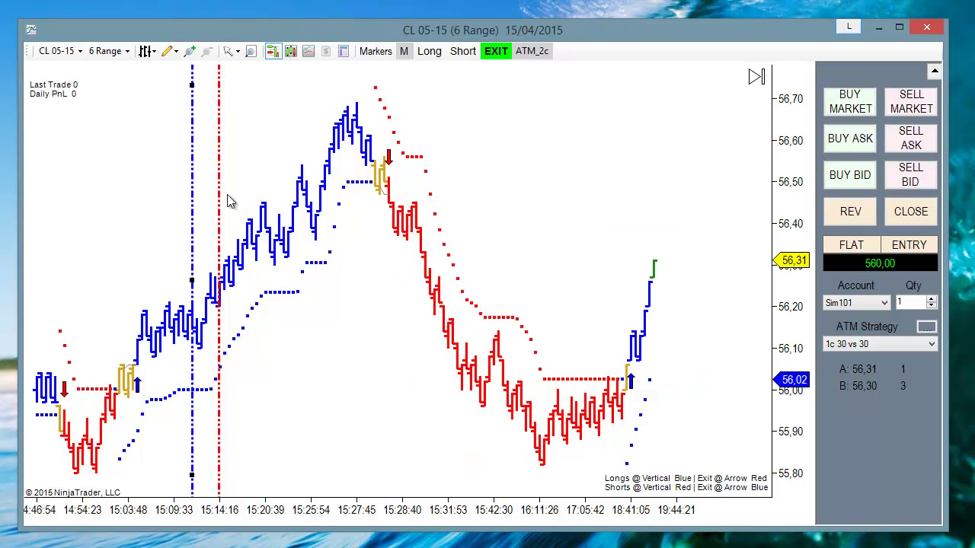
left_click(358, 375)
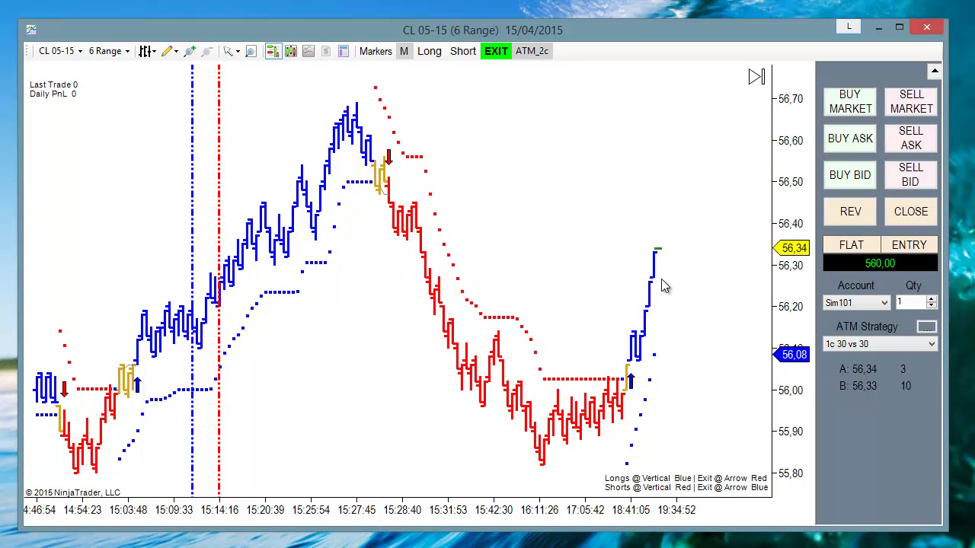
left_click(429, 51)
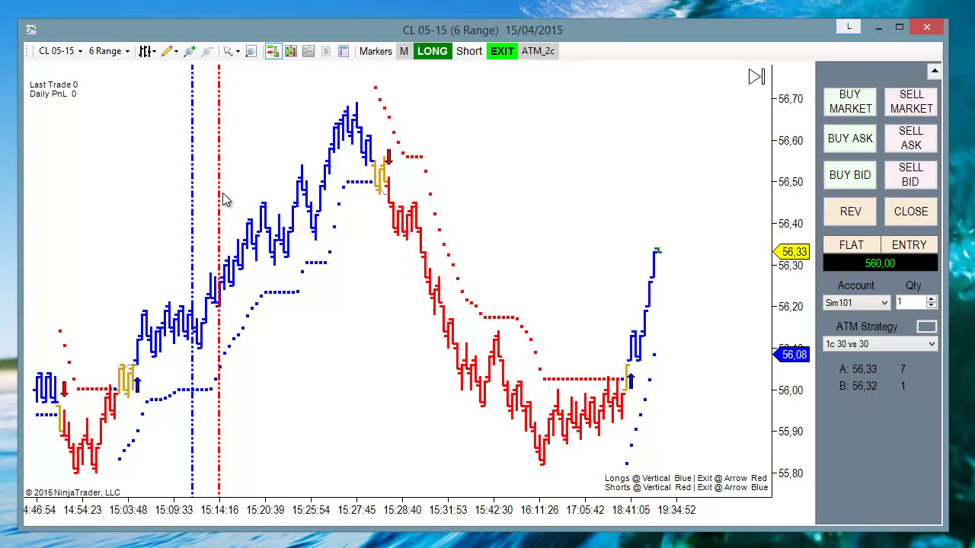
left_click_drag(196, 200, 654, 299)
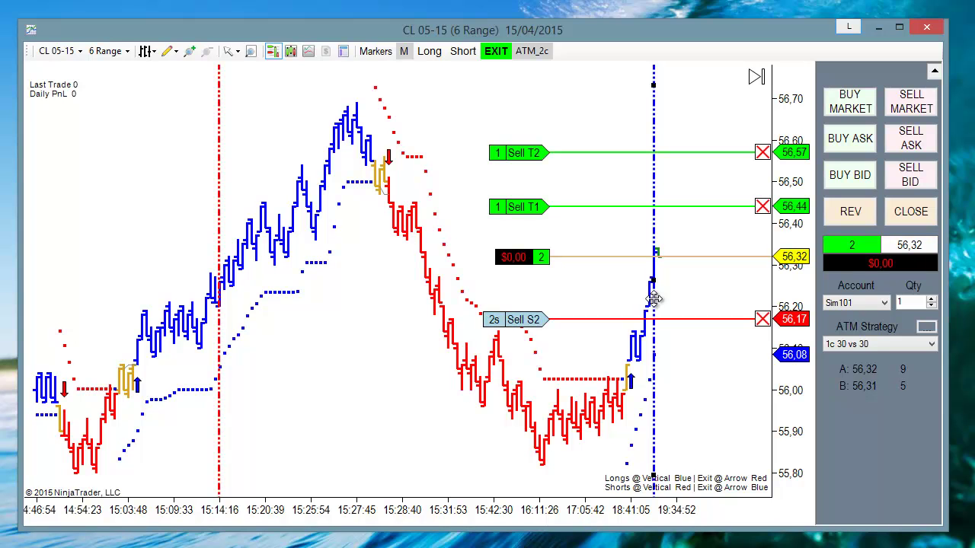
Move the blue vertical line back to about 15:08 and bring the most recent bars of the open trade into view
left_click_drag(653, 299, 161, 328)
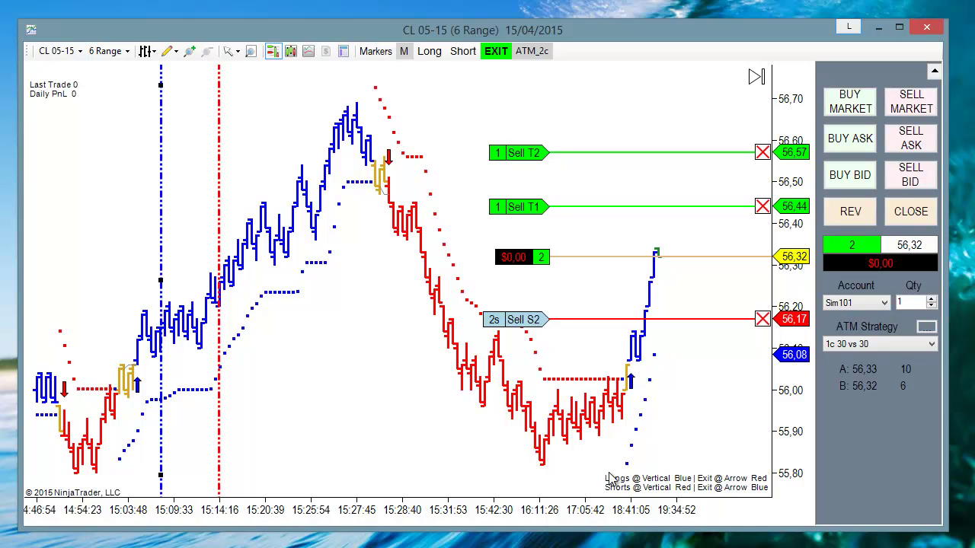
left_click_drag(612, 525, 766, 136)
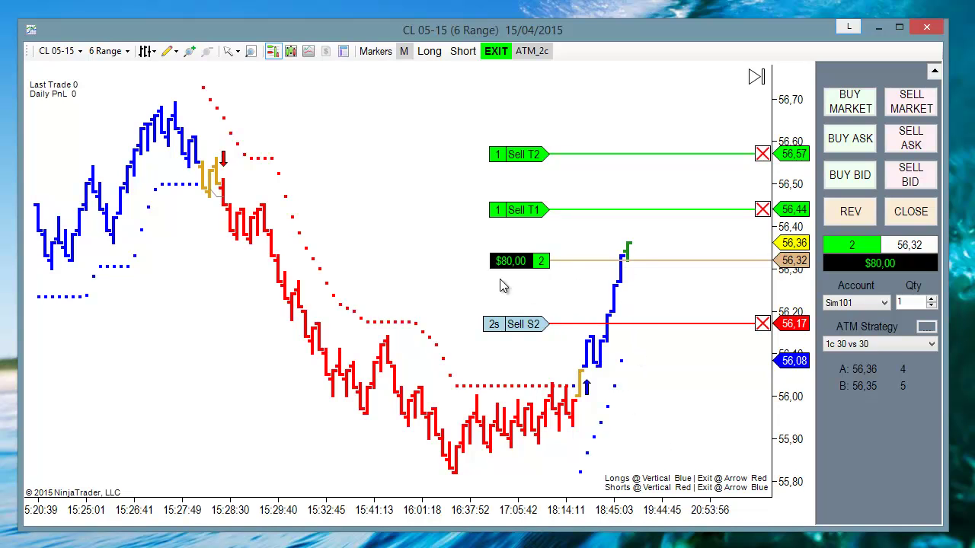
left_click(501, 56)
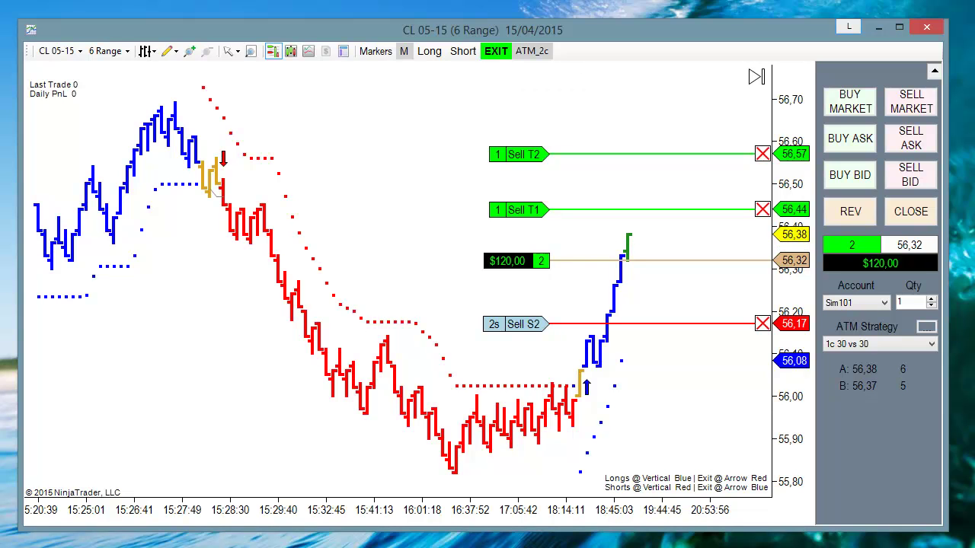
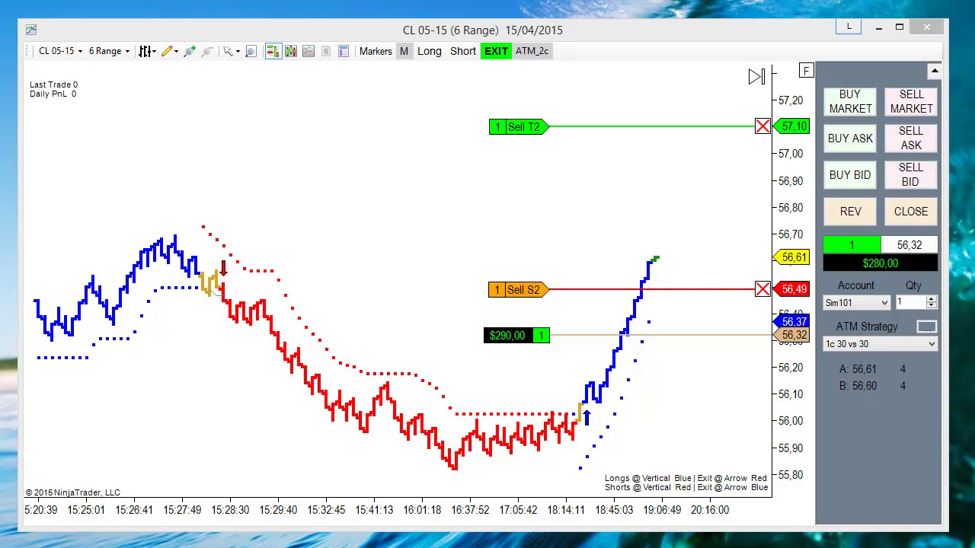
Switch to the order ladder window, move it clear for use, and set its instrument to CL 05-15
key("alt+Tab")
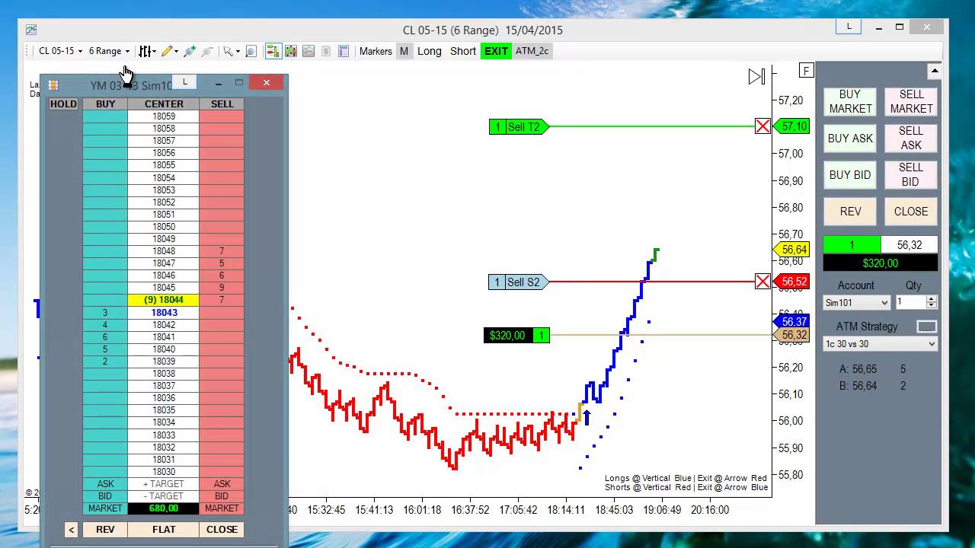
left_click_drag(122, 87, 247, 26)
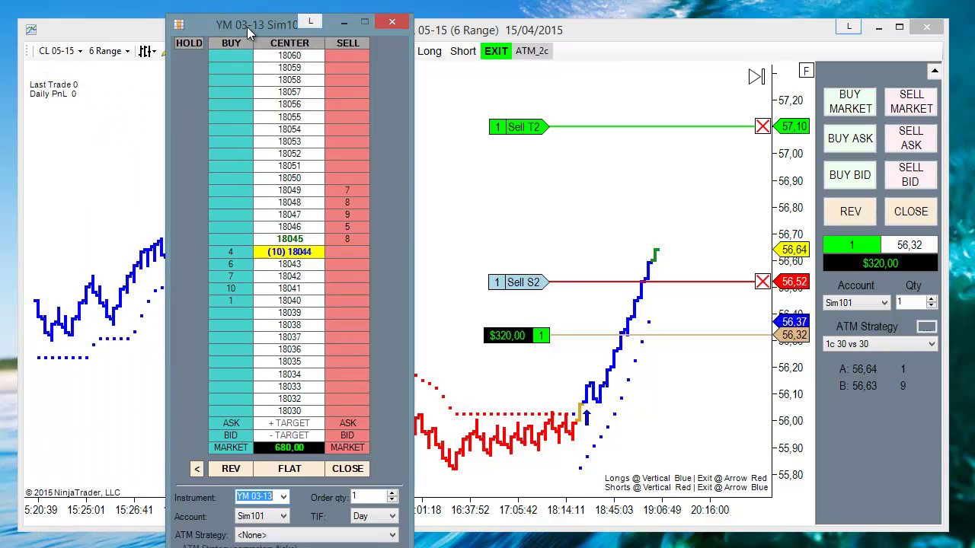
left_click(283, 496)
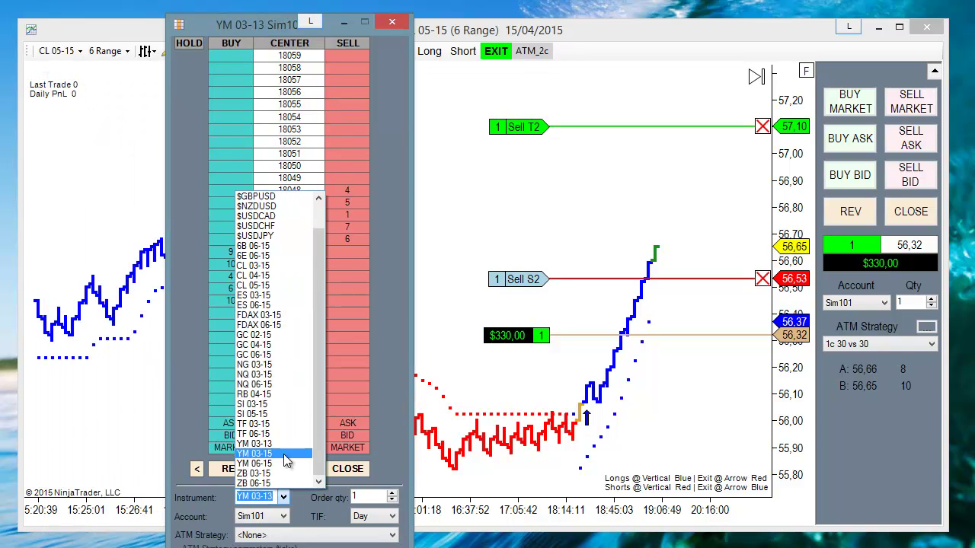
left_click(275, 287)
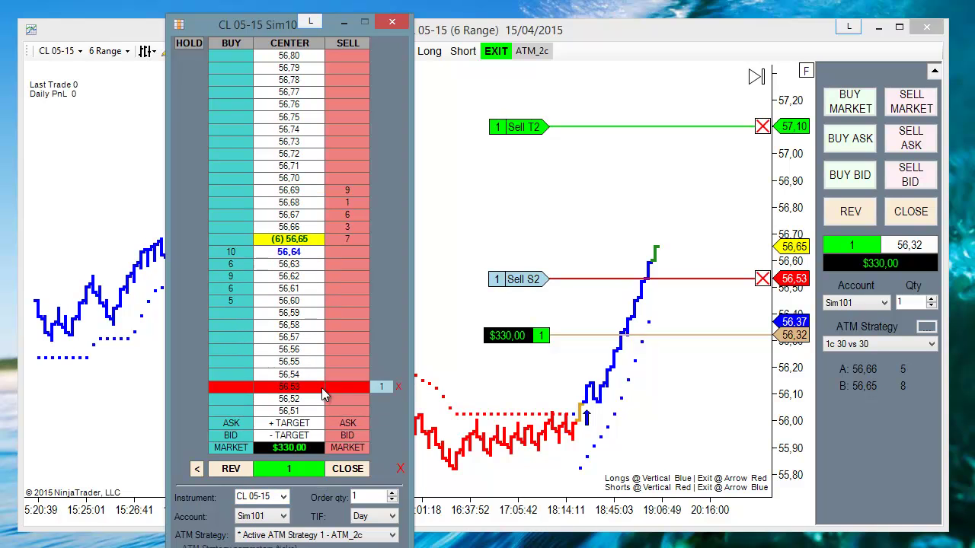
Hold the price ladder, turn off Auto Trail for the Stop2 sell order, and close the ladder window
left_click(193, 44)
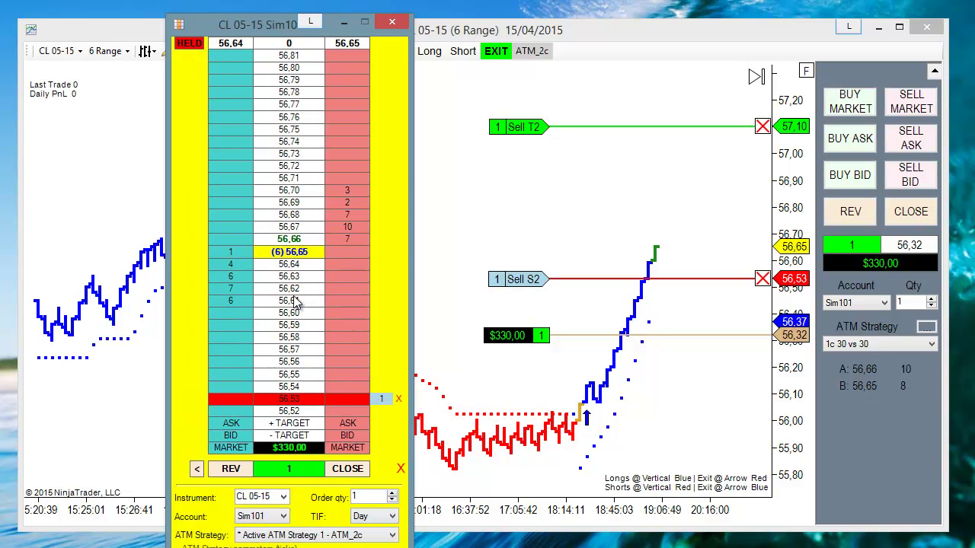
left_click(348, 398)
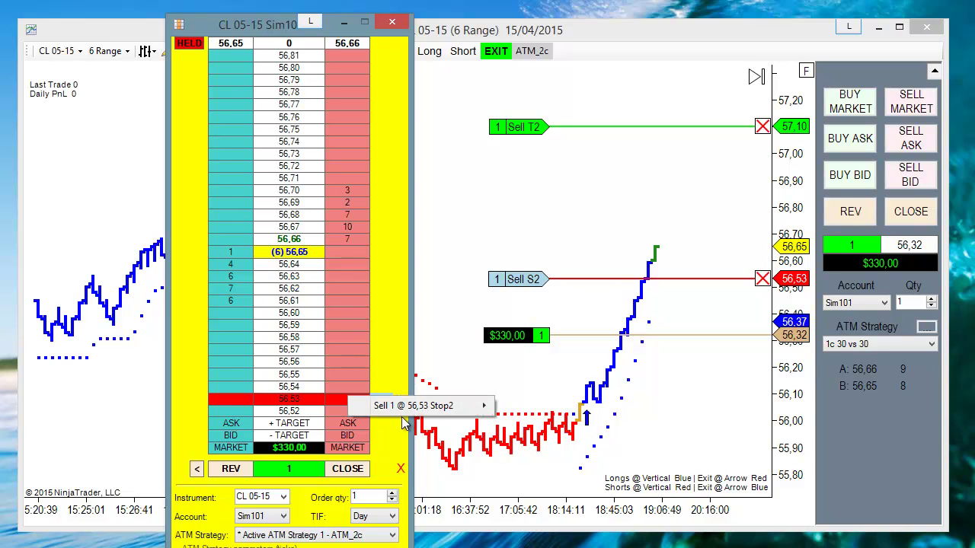
mouse_move(457, 406)
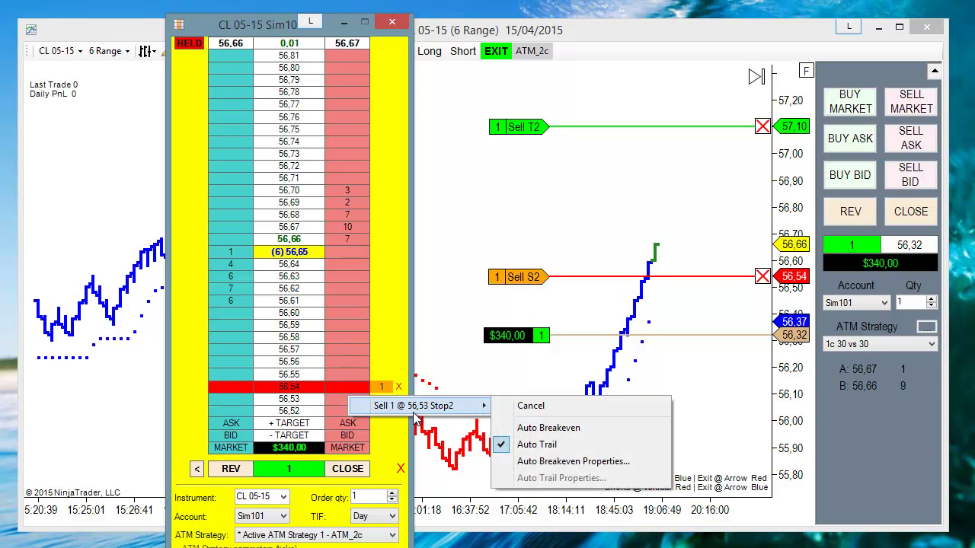
left_click(522, 445)
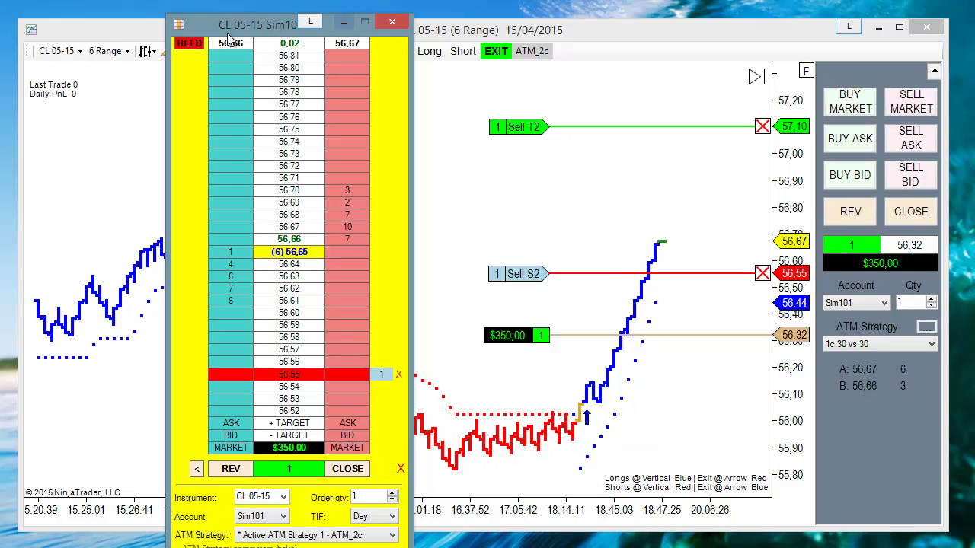
left_click(391, 22)
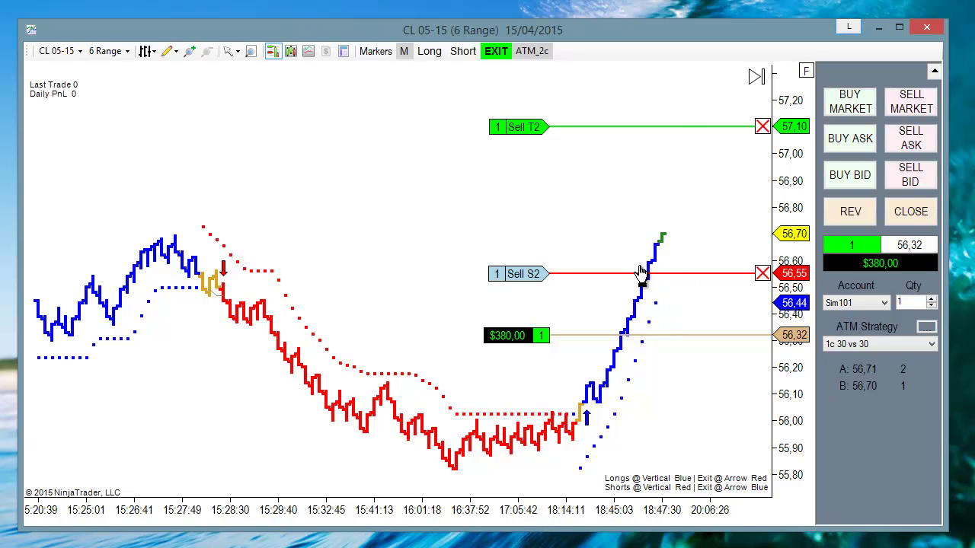
Move the Sell S2 stop order down to 55,78, well below the current price
left_click_drag(663, 283, 655, 486)
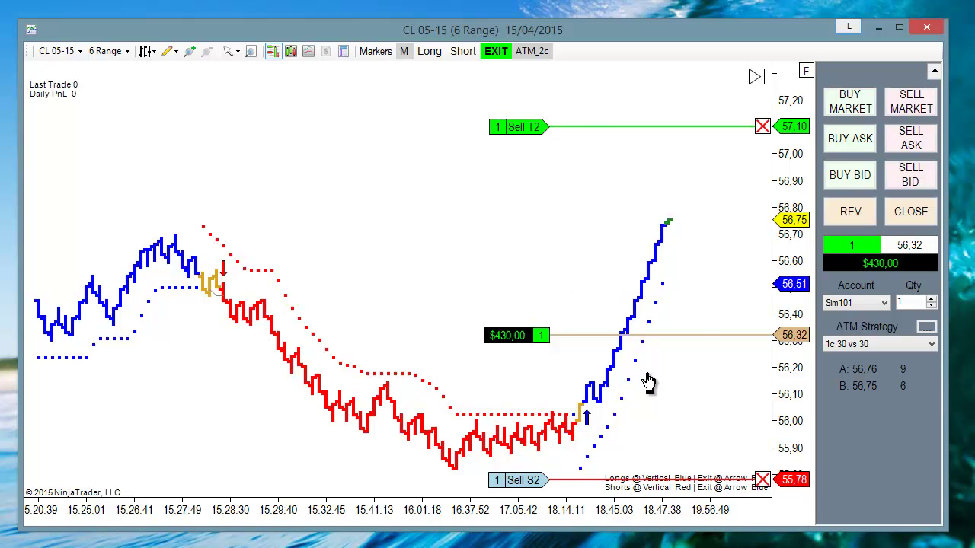
left_click(497, 51)
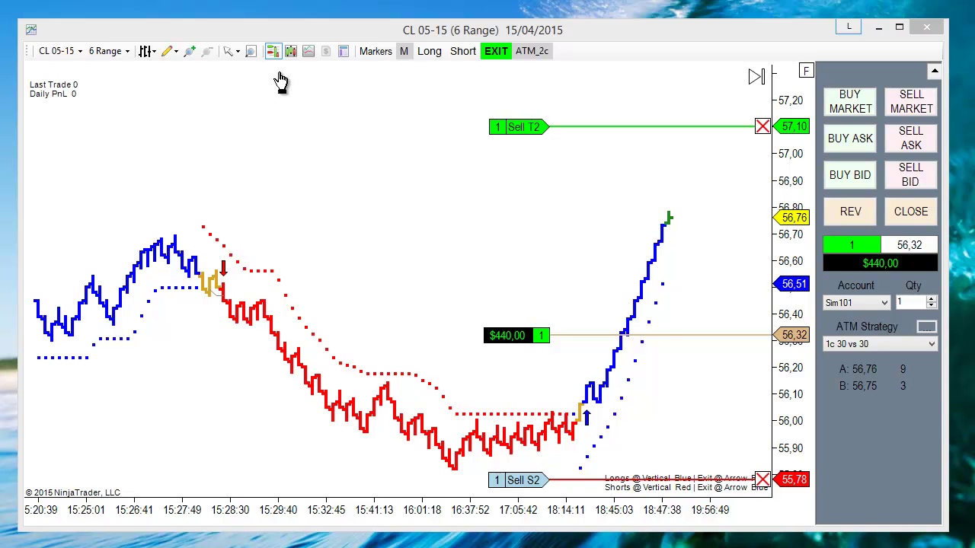
Widen the bar spacing and restore automatic price scaling to watch the open long trade for its exit at a red arrow
mouse_move(227, 518)
left_mouse_down()
mouse_move(283, 538)
mouse_move(335, 540)
mouse_move(239, 529)
left_mouse_up()
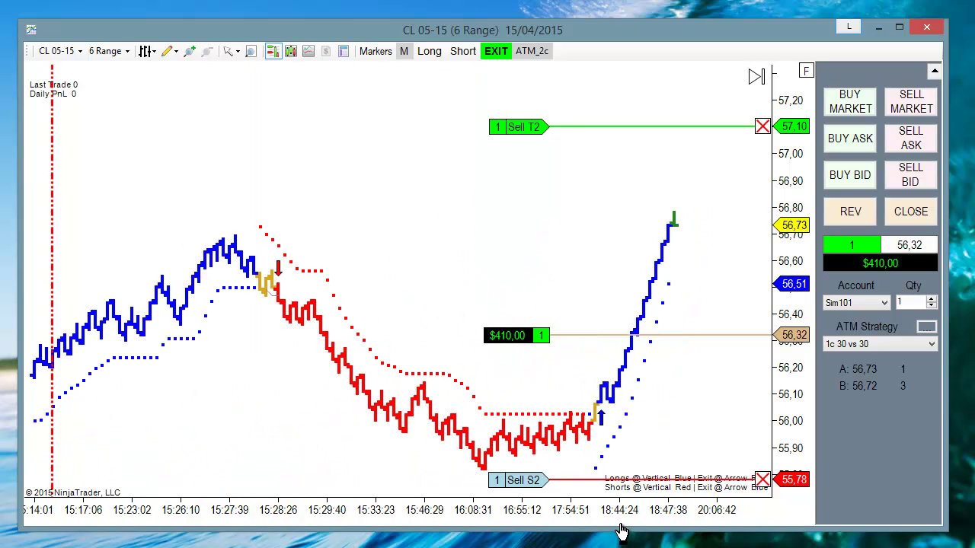
left_click_drag(620, 533, 565, 527)
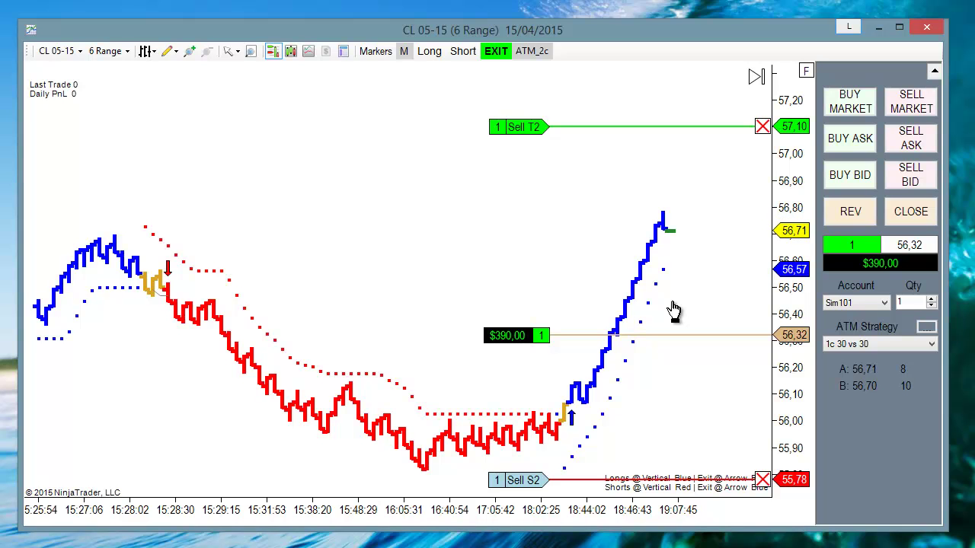
left_click_drag(683, 515, 598, 516)
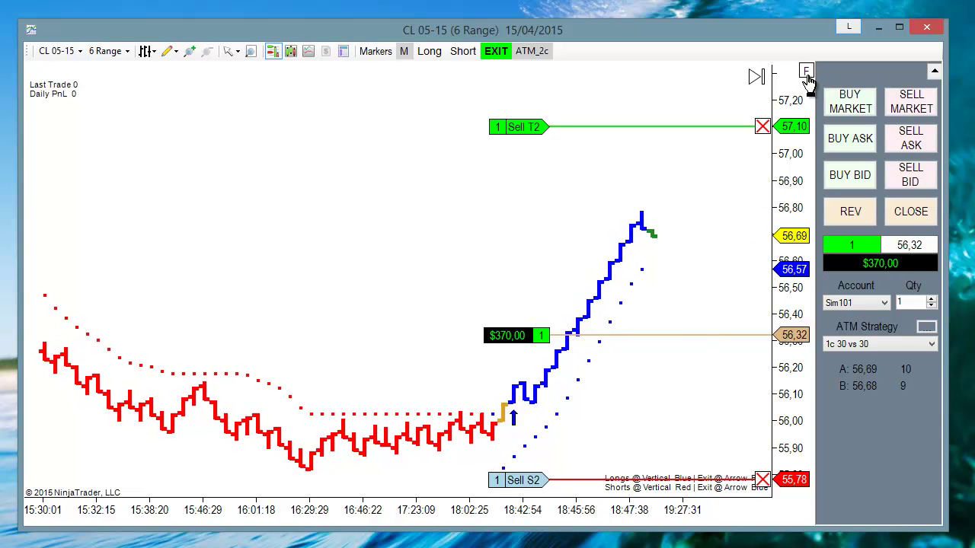
left_click_drag(807, 76, 809, 82)
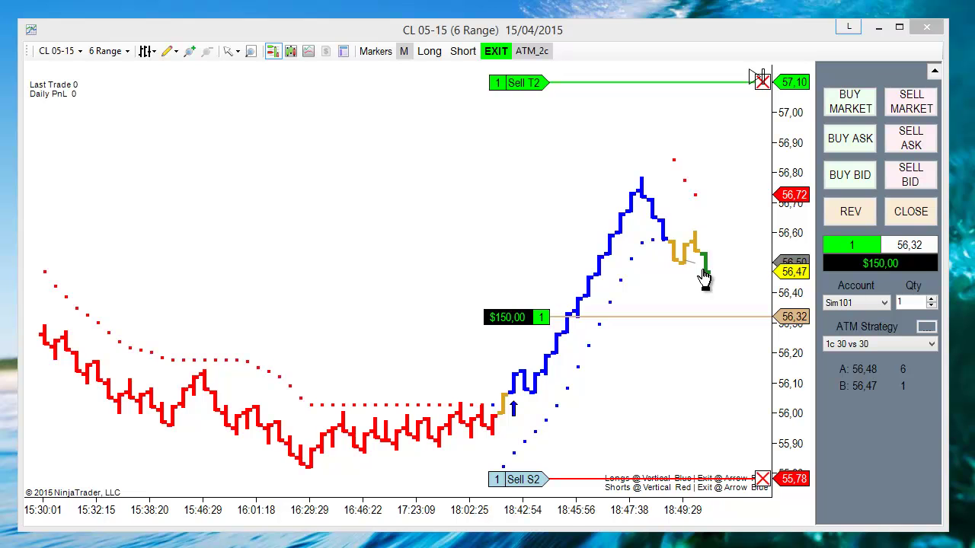
left_click_drag(702, 281, 702, 283)
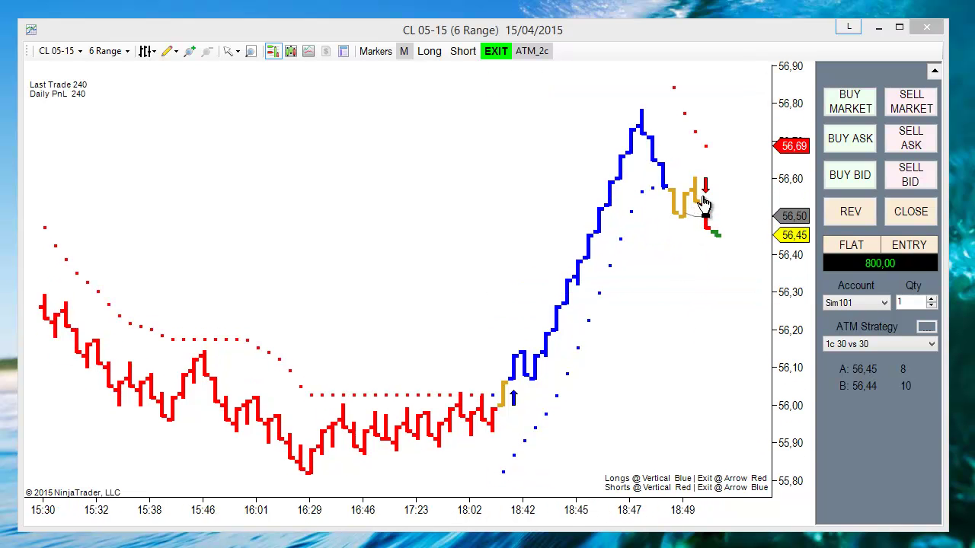